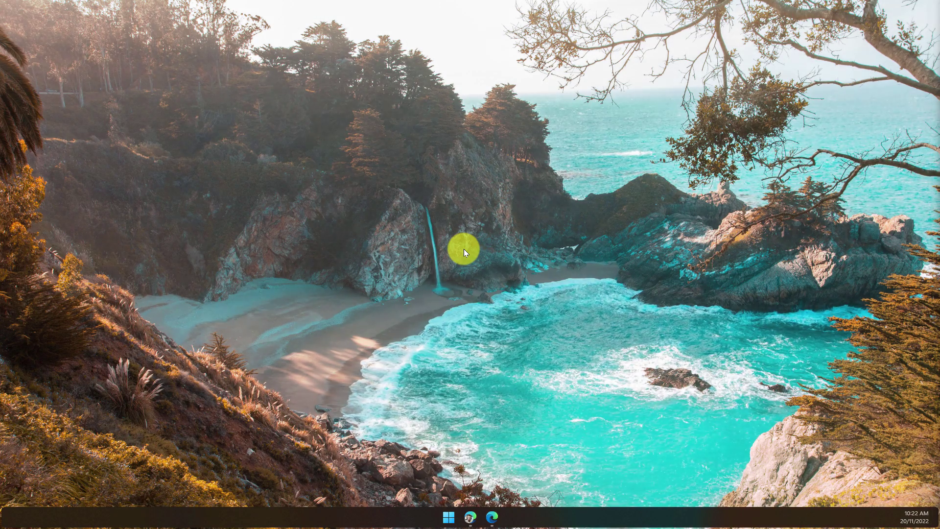
# Restore the snapped pair of Mastodon windows from the Edge taskbar icon
pyautogui.click(453, 473)
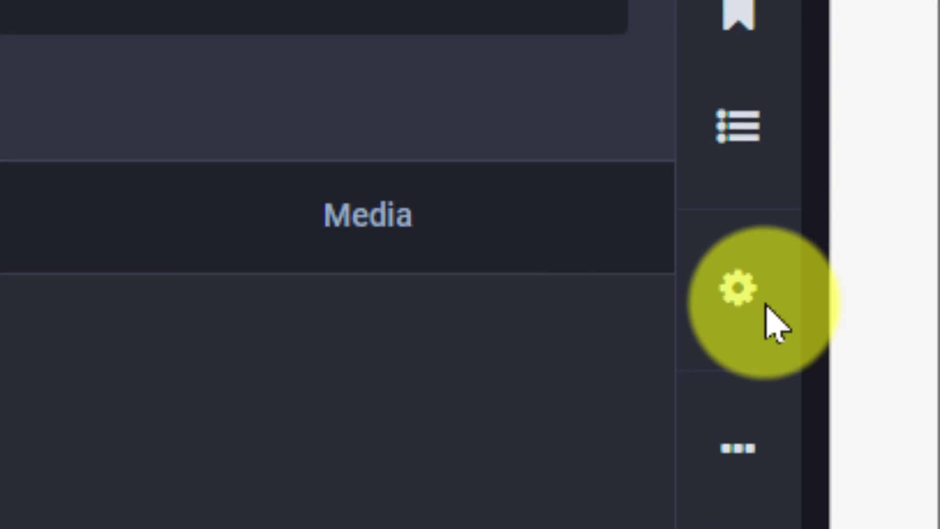
# Open the new account's Account preferences at the 'Move to a different account' section
pyautogui.click(739, 309)
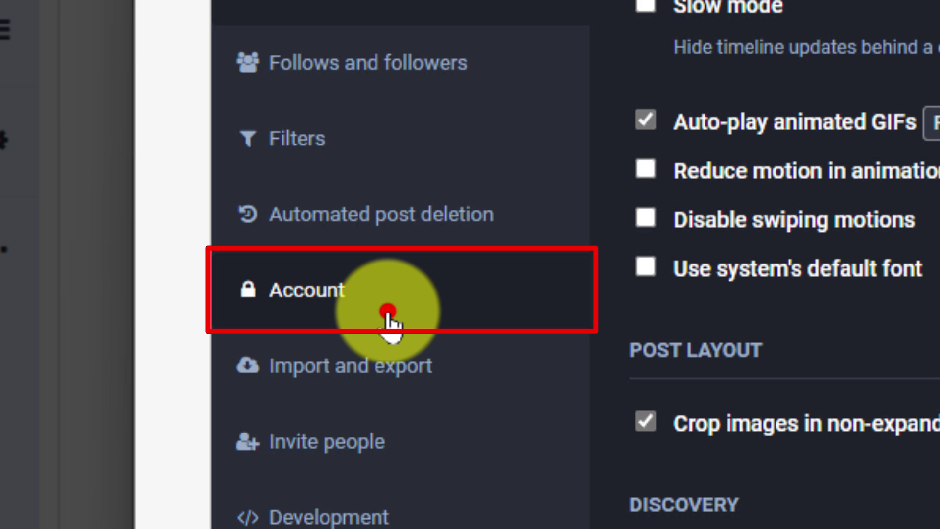
pyautogui.click(389, 318)
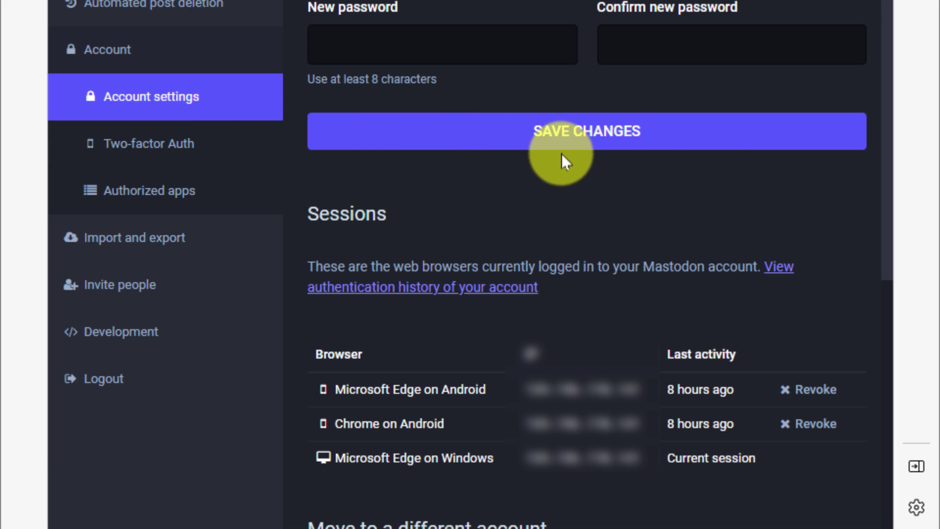
pyautogui.click(886, 175)
pyautogui.moveTo(886, 175); pyautogui.dragTo(880, 440)
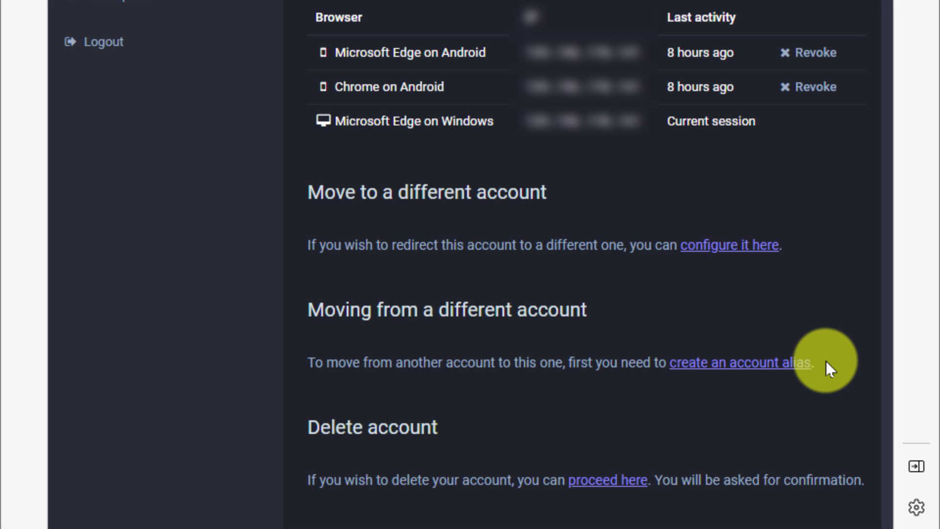
# Create an account alias on the new account using the copied old twit.social handle
pyautogui.click(747, 369)
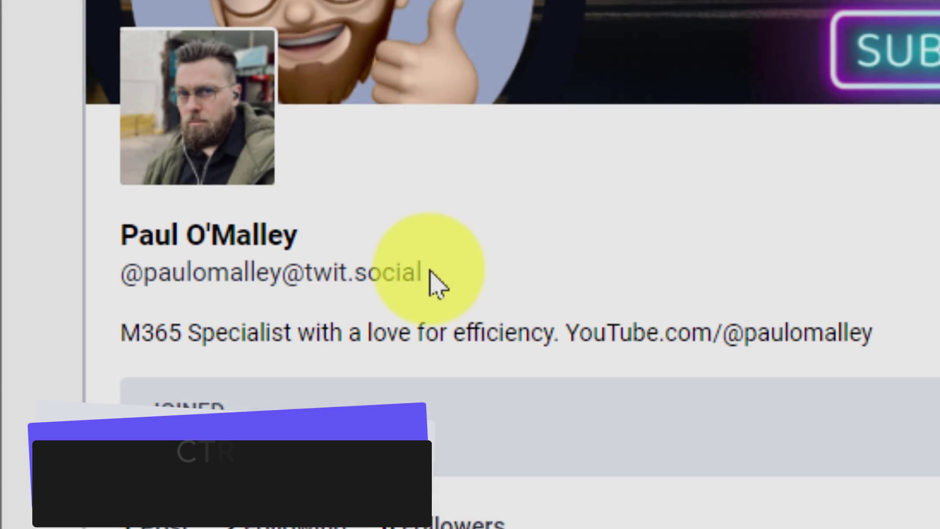
pyautogui.moveTo(121, 194); pyautogui.dragTo(87, 193)
pyautogui.hotkey('ctrl', 'c')
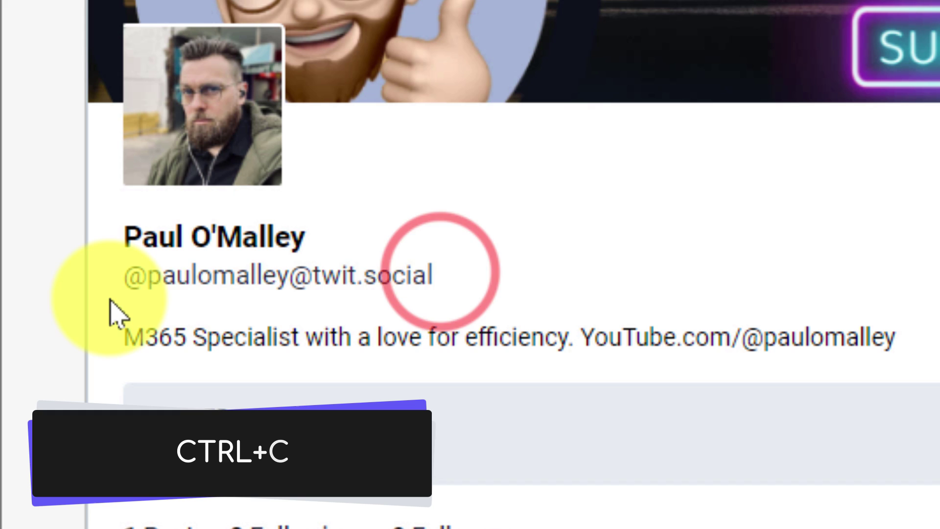
pyautogui.tripleClick(130, 290)
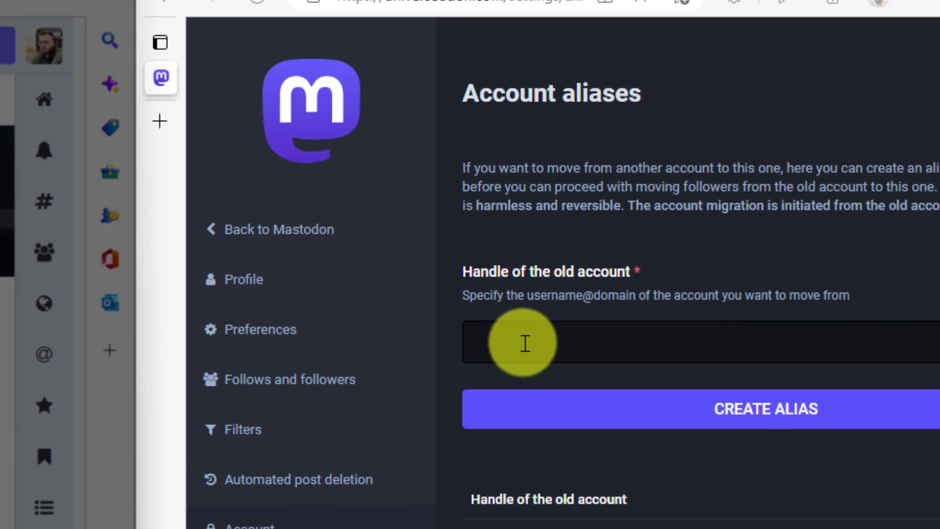
pyautogui.click(366, 354)
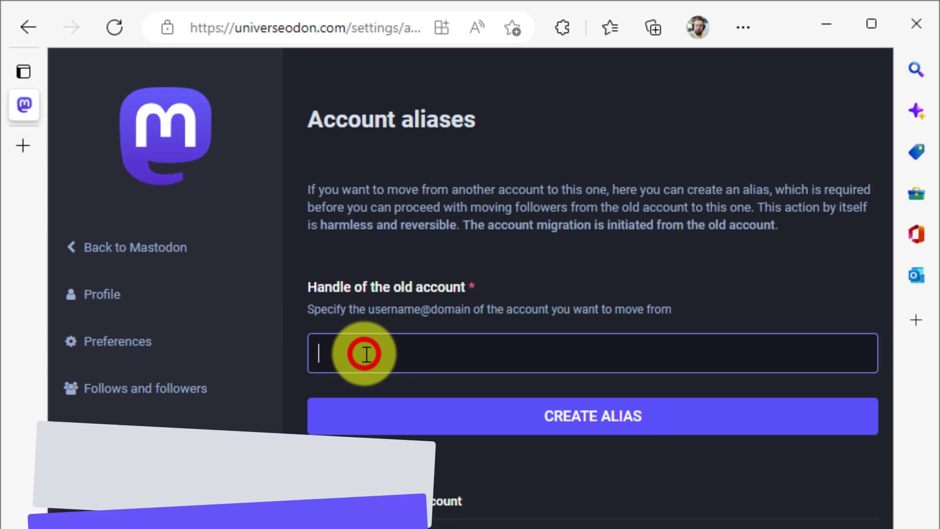
pyautogui.hotkey('ctrl', 'v')
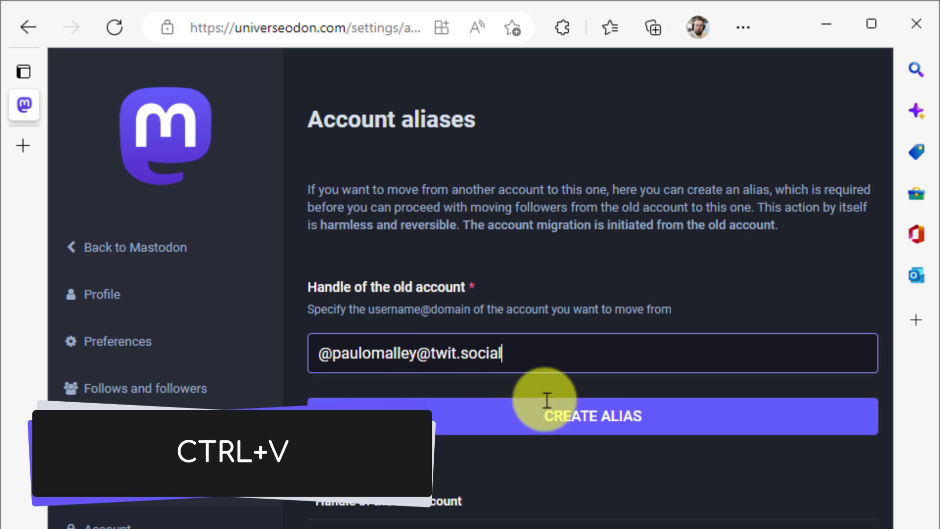
pyautogui.click(613, 424)
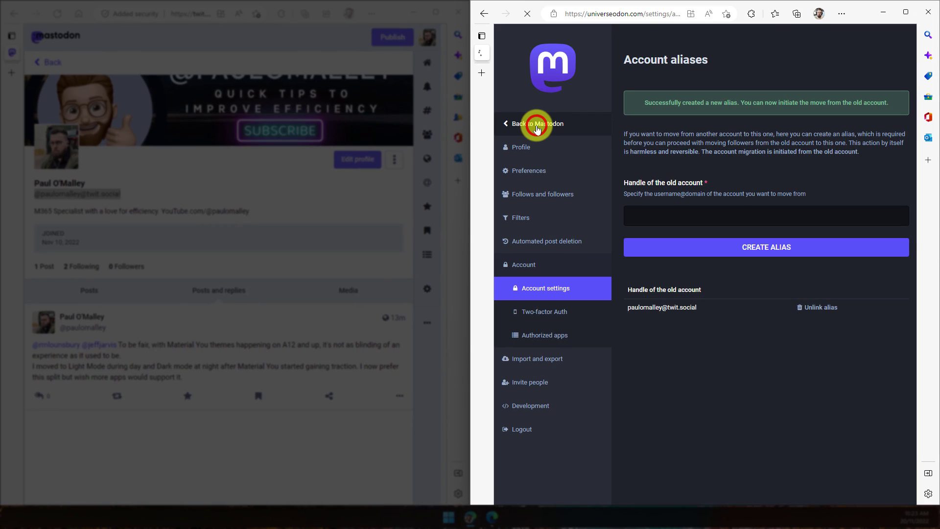
# Open the old twit.social account's Account preferences with the move option
pyautogui.click(536, 125)
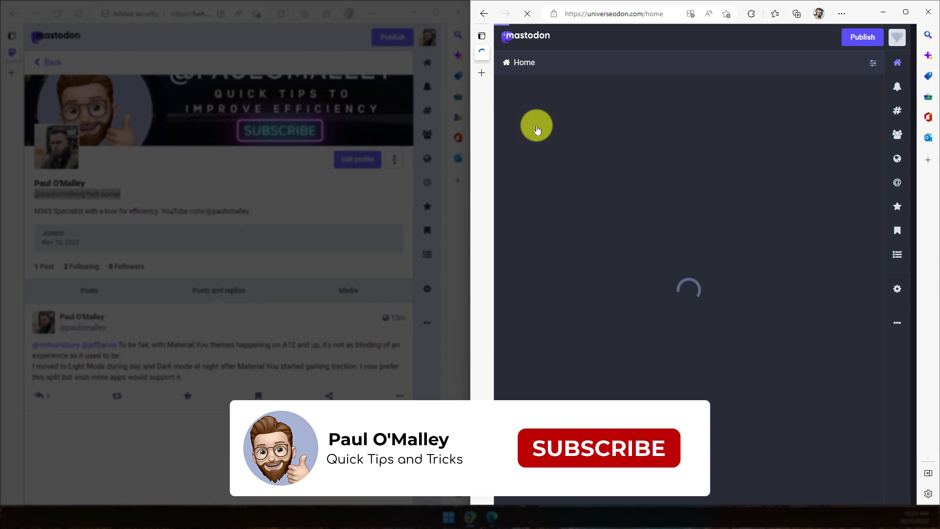
pyautogui.click(896, 35)
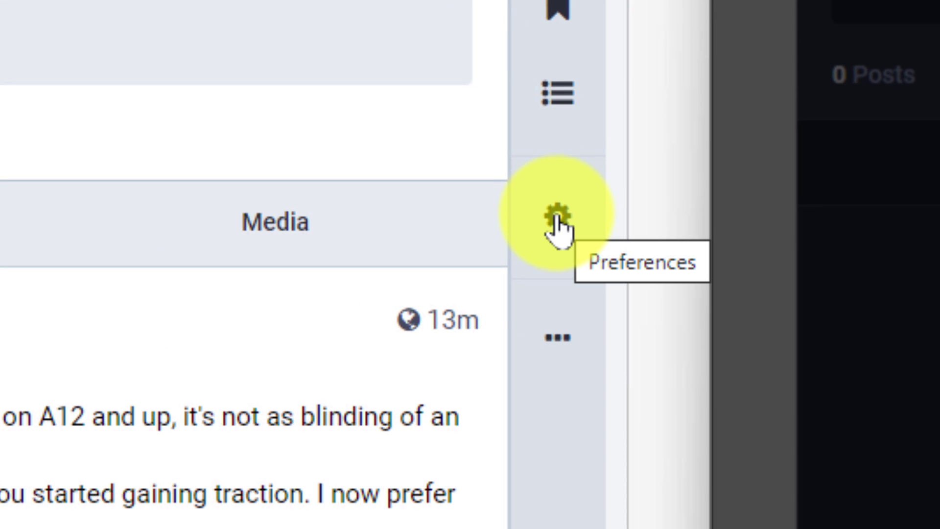
pyautogui.click(559, 224)
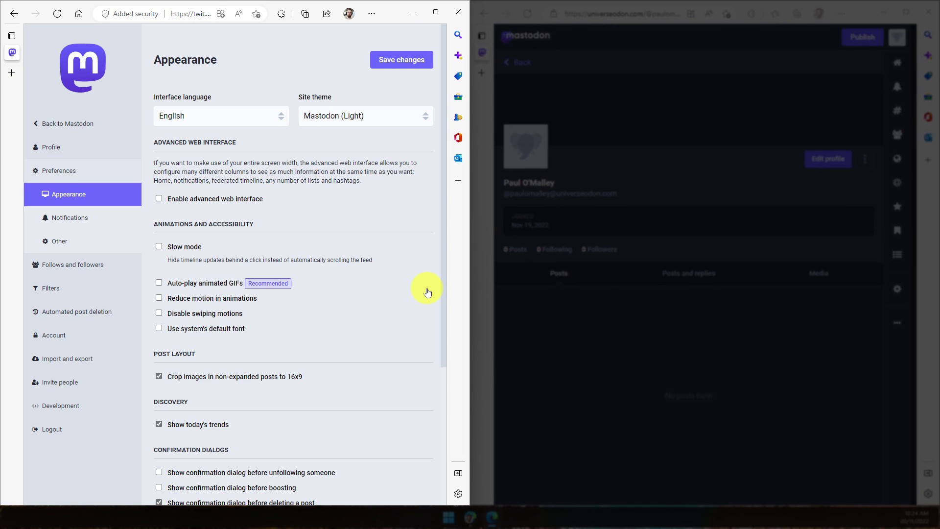
pyautogui.click(64, 342)
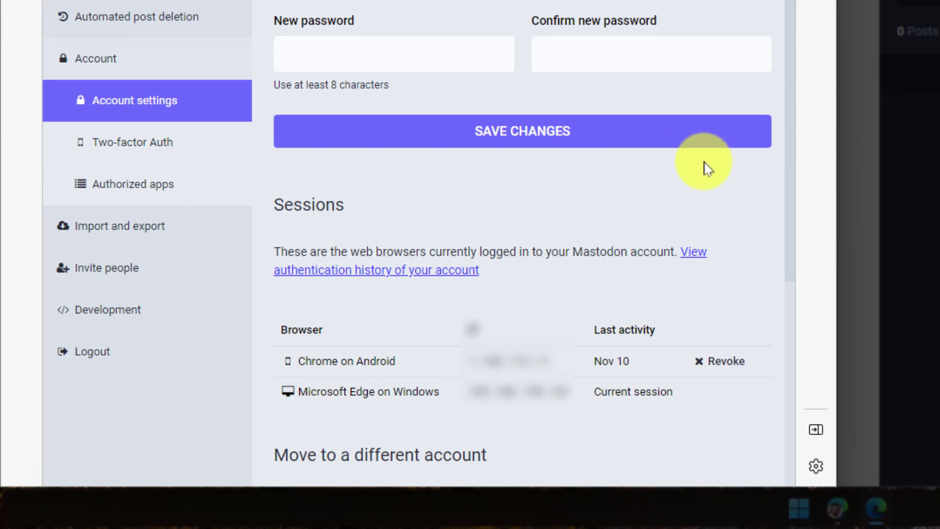
pyautogui.moveTo(788, 157); pyautogui.dragTo(772, 377)
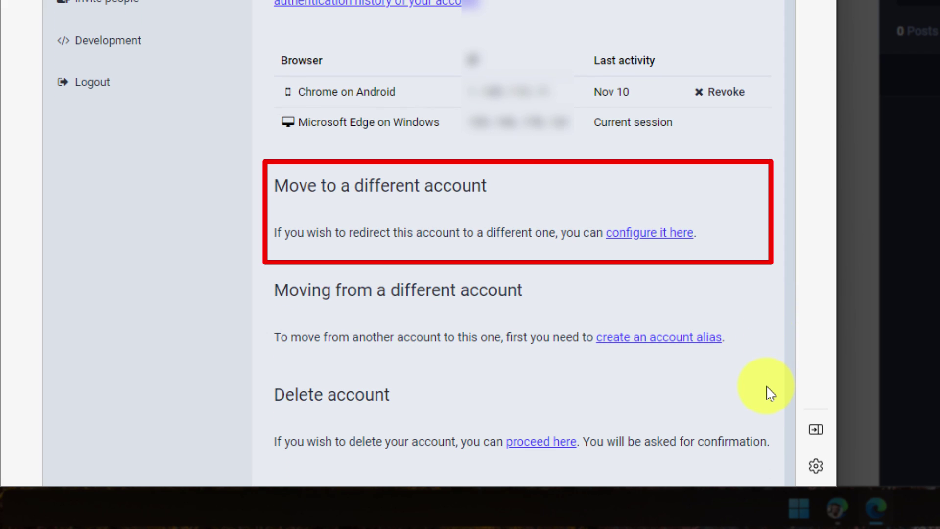
pyautogui.click(643, 234)
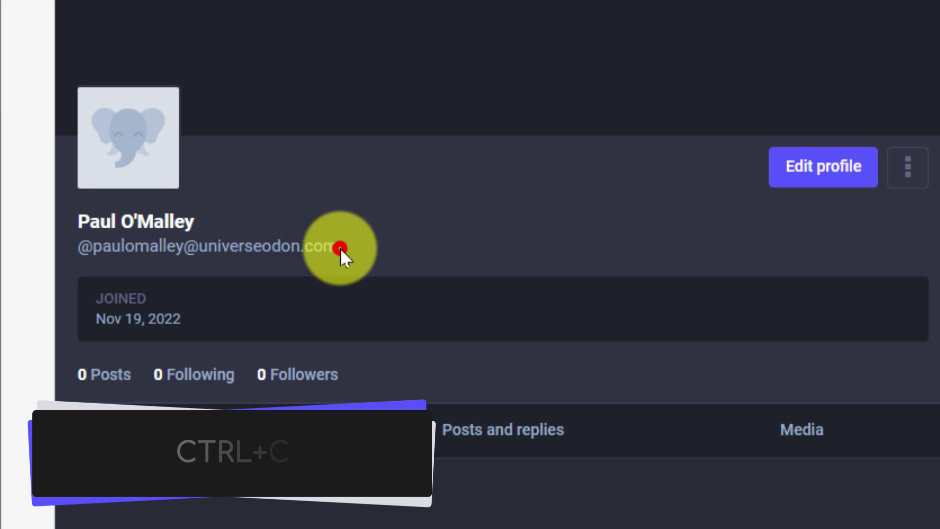
pyautogui.hotkey('ctrl', 'c')
pyautogui.moveTo(341, 248); pyautogui.dragTo(83, 253)
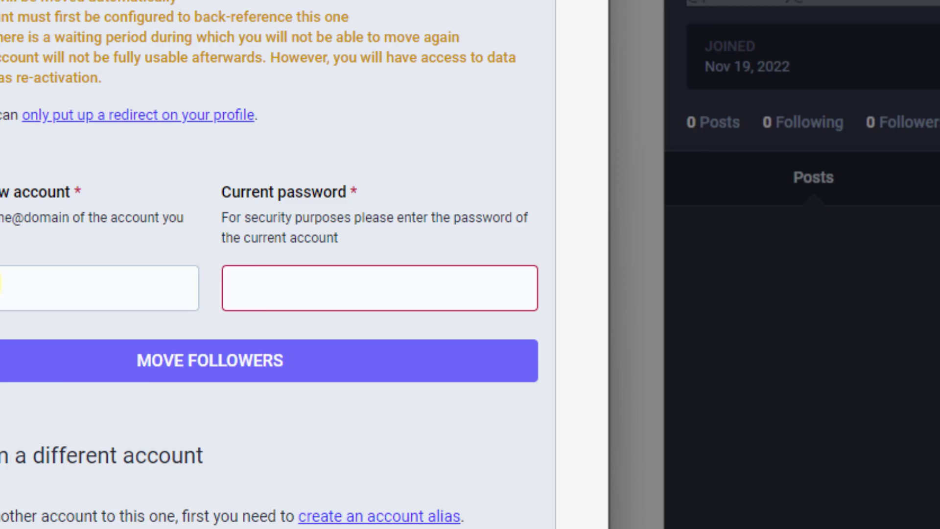
pyautogui.click(163, 202)
pyautogui.hotkey('ctrl', 'v')
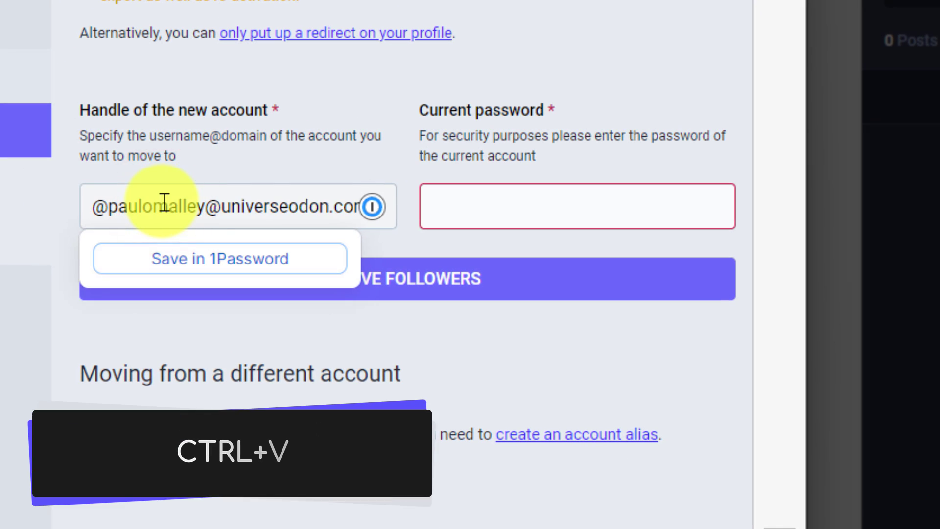
# Fill the current password from clipboard history and dismiss the save-password prompt
pyautogui.click(478, 206)
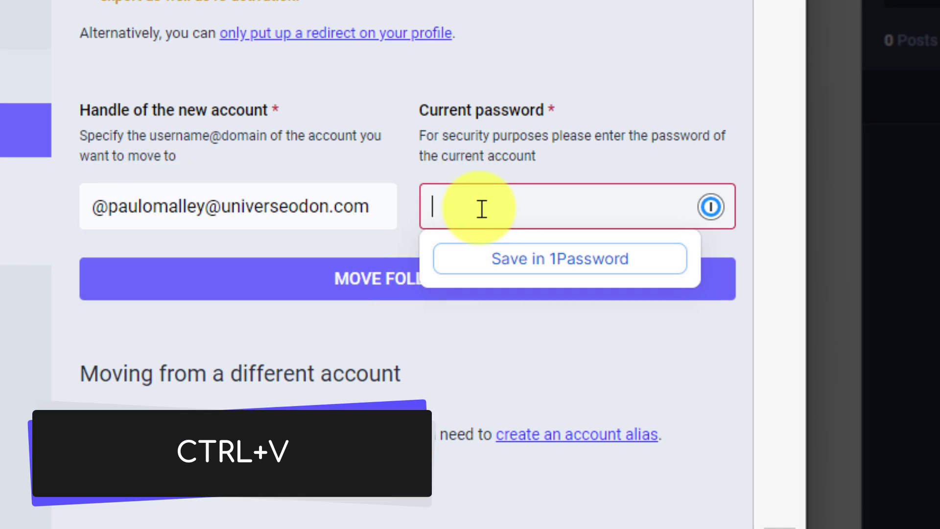
pyautogui.press('super+v')
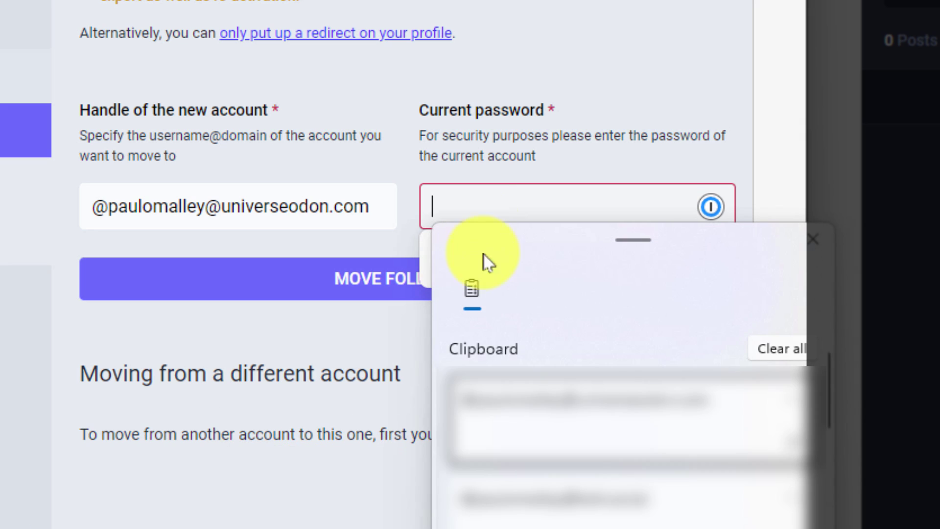
pyautogui.click(522, 503)
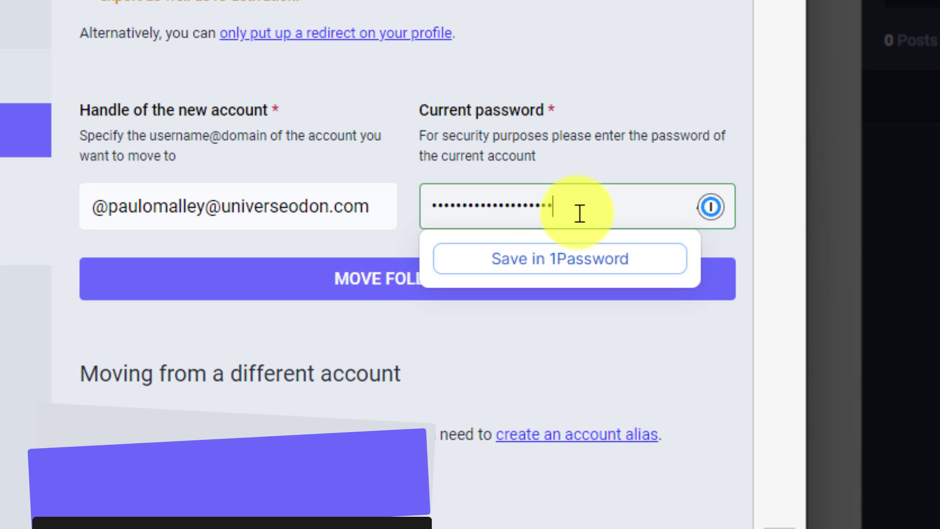
pyautogui.click(403, 336)
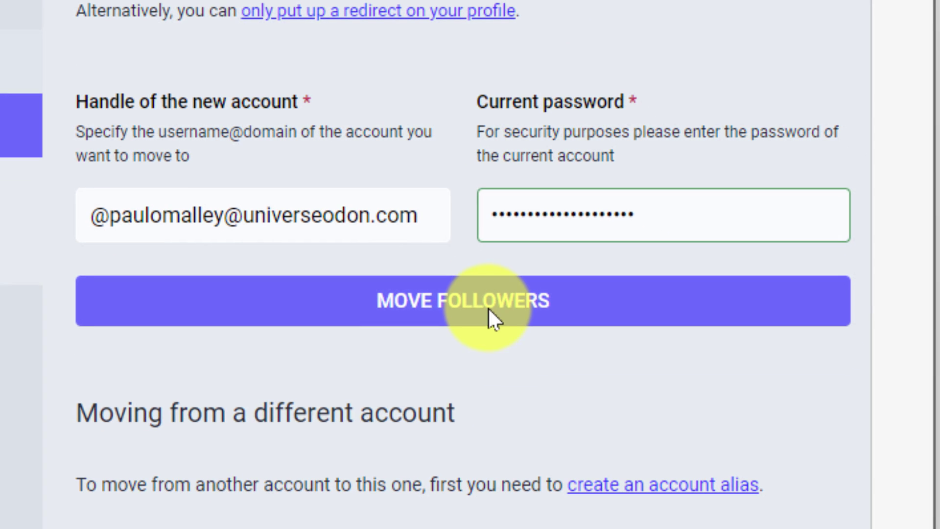
pyautogui.click(489, 319)
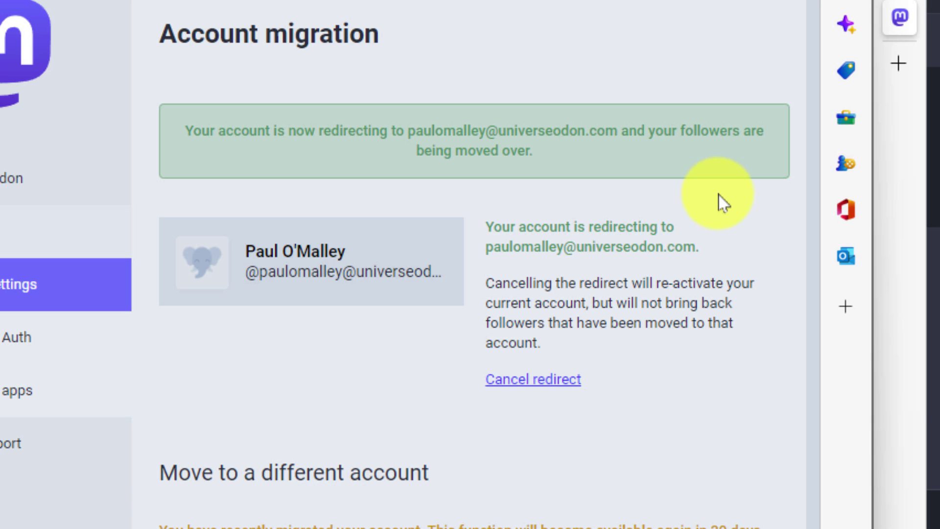
pyautogui.click(779, 305)
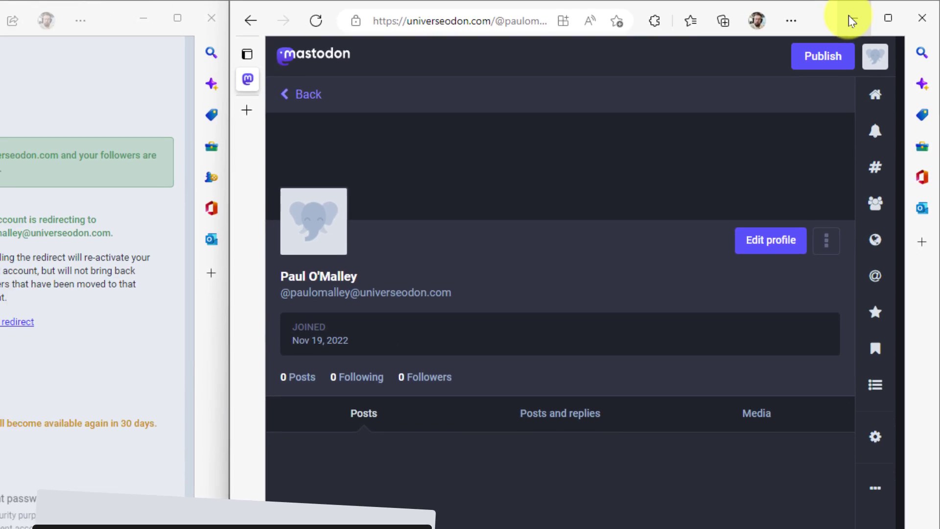
# Minimize the new account's and the old account's browser windows
pyautogui.click(851, 20)
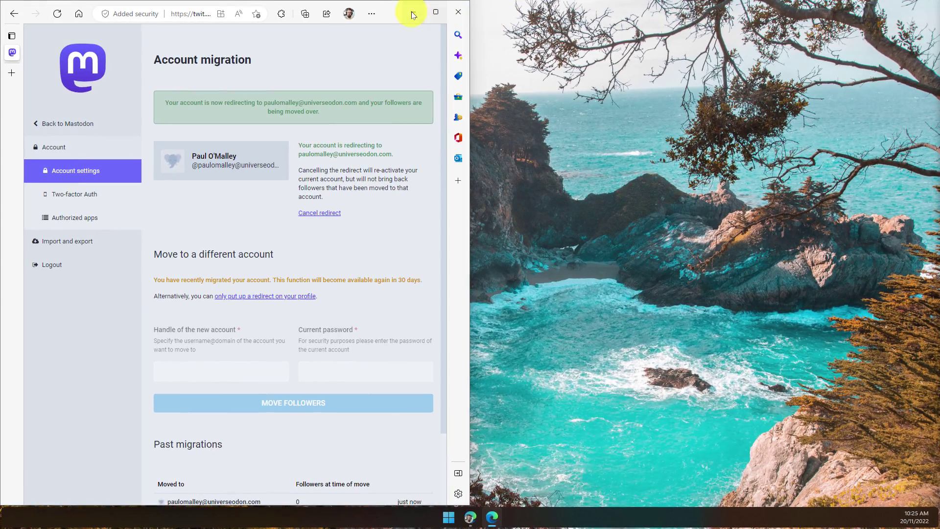
pyautogui.click(411, 11)
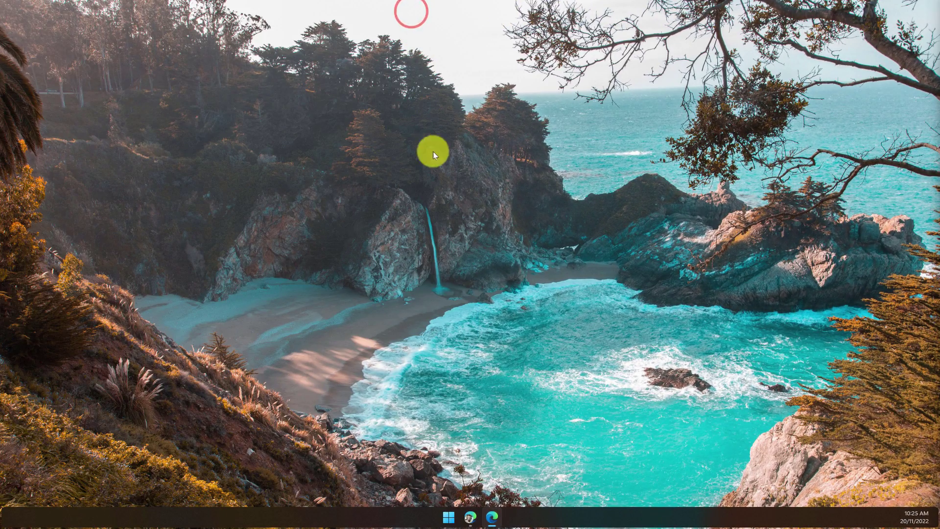